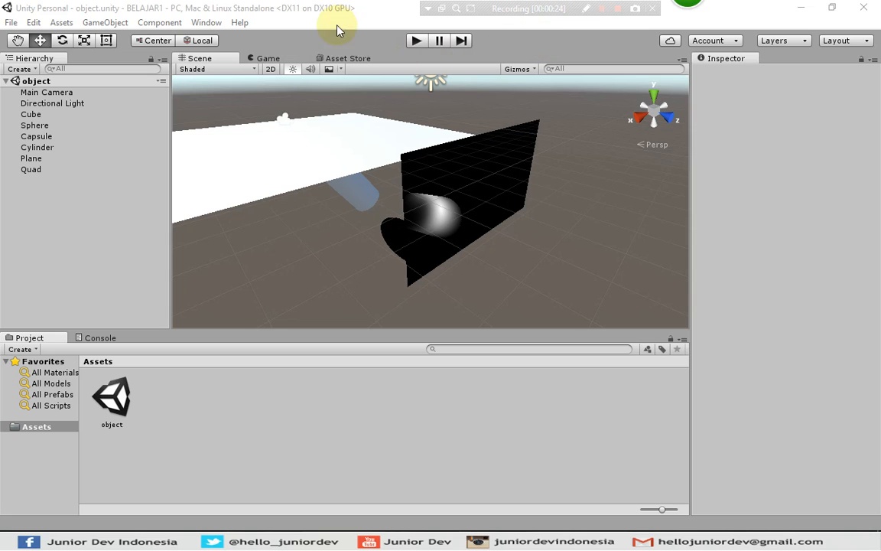
# Step: Import the grass background image 9139ae503dde6cc40a7433bb59ae3f3f.jpg from the Pictures bg folder as a new asset
pyautogui.click(295, 10)
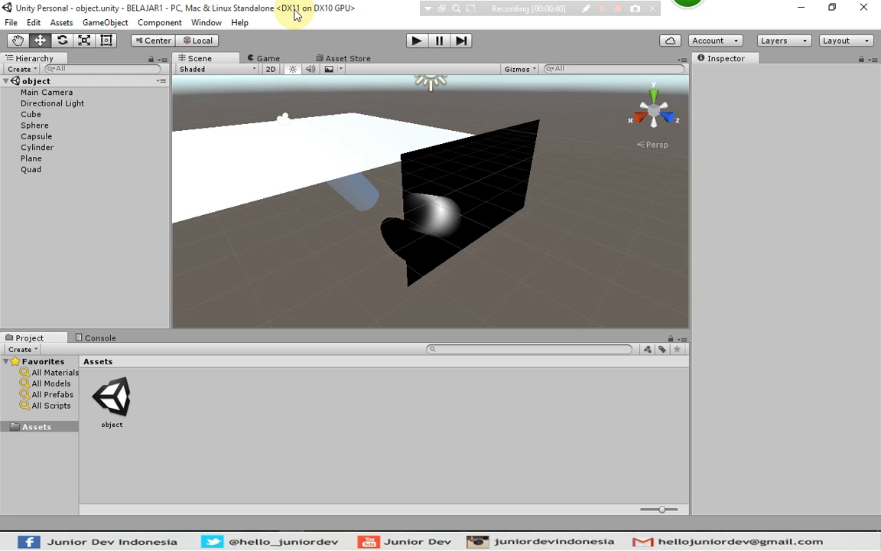
pyautogui.click(59, 25)
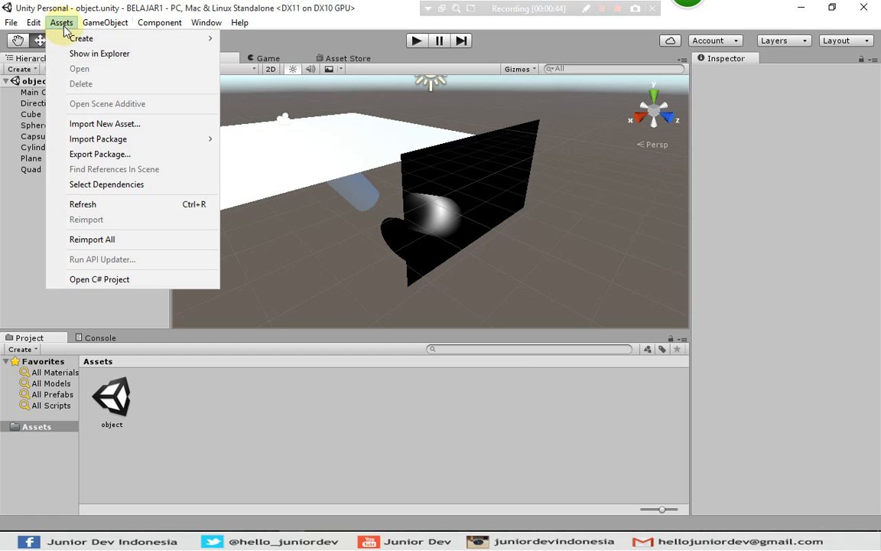
pyautogui.click(83, 125)
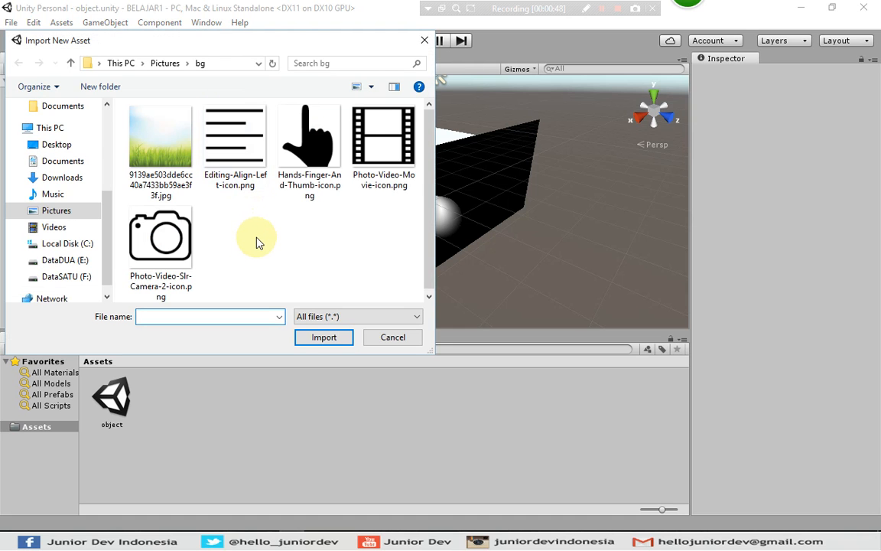
pyautogui.click(257, 243)
pyautogui.click(161, 142)
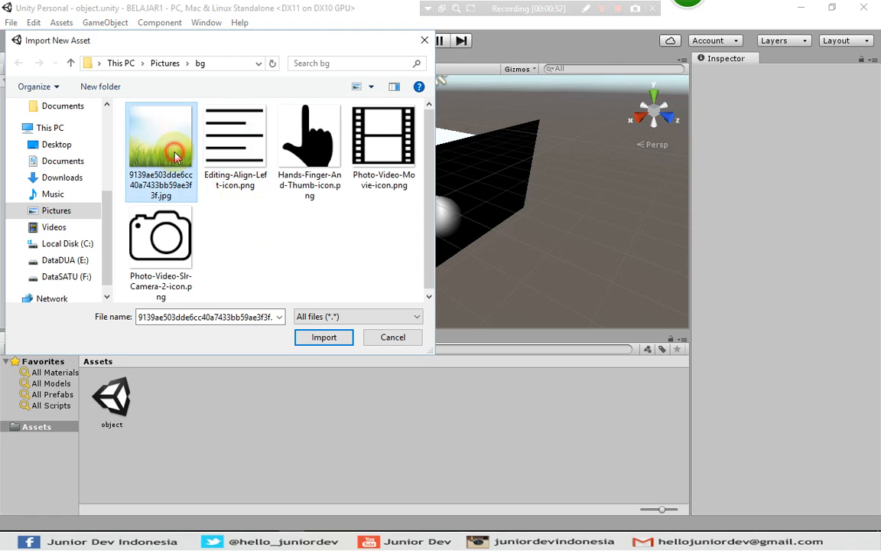
pyautogui.click(324, 337)
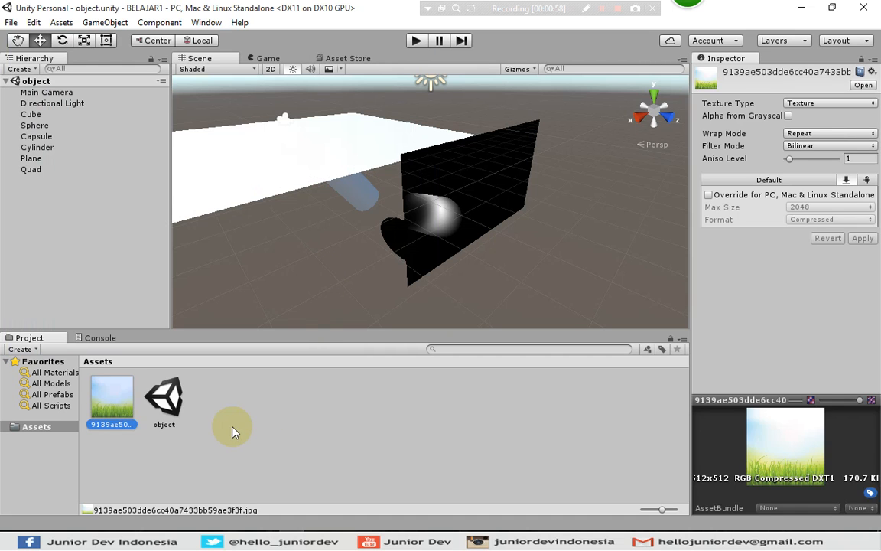
# Step: Examine the import settings and preview of the imported grass background texture
pyautogui.click(234, 431)
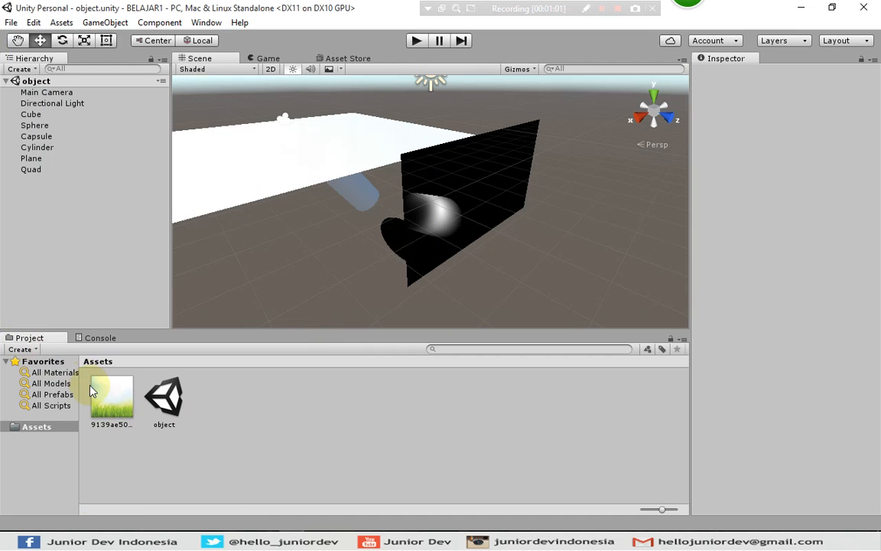
pyautogui.click(111, 397)
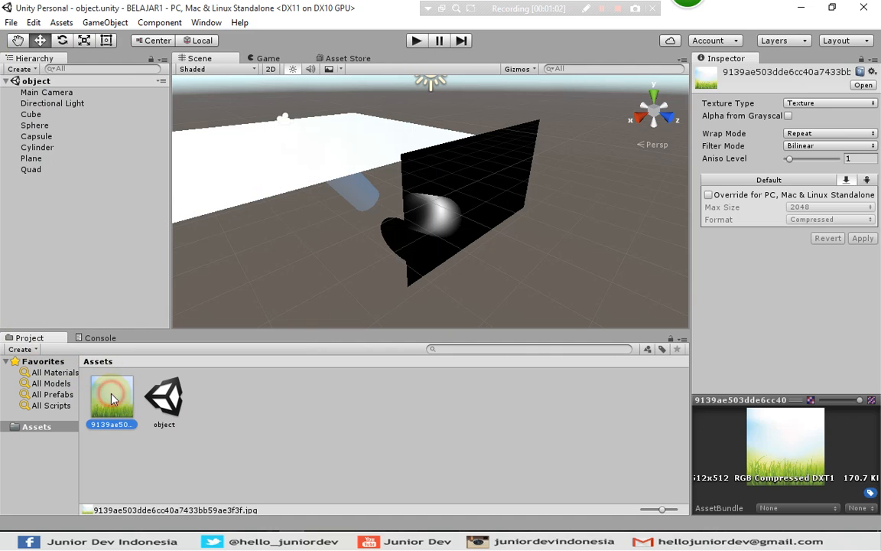
pyautogui.click(292, 396)
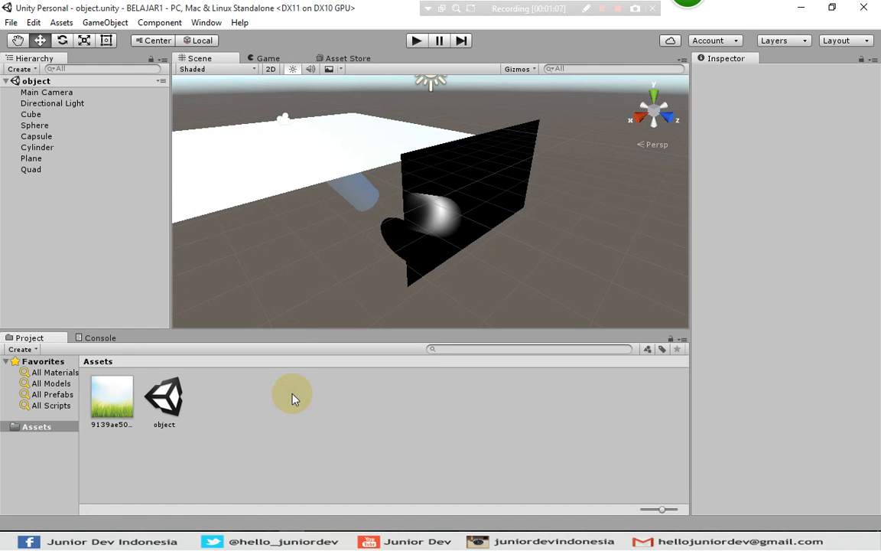
pyautogui.click(126, 397)
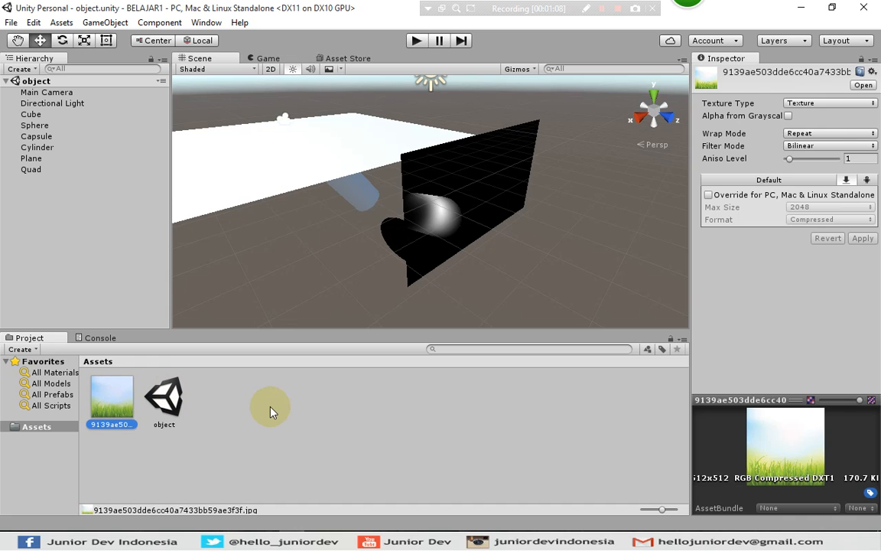
pyautogui.click(271, 407)
pyautogui.click(109, 408)
pyautogui.click(261, 407)
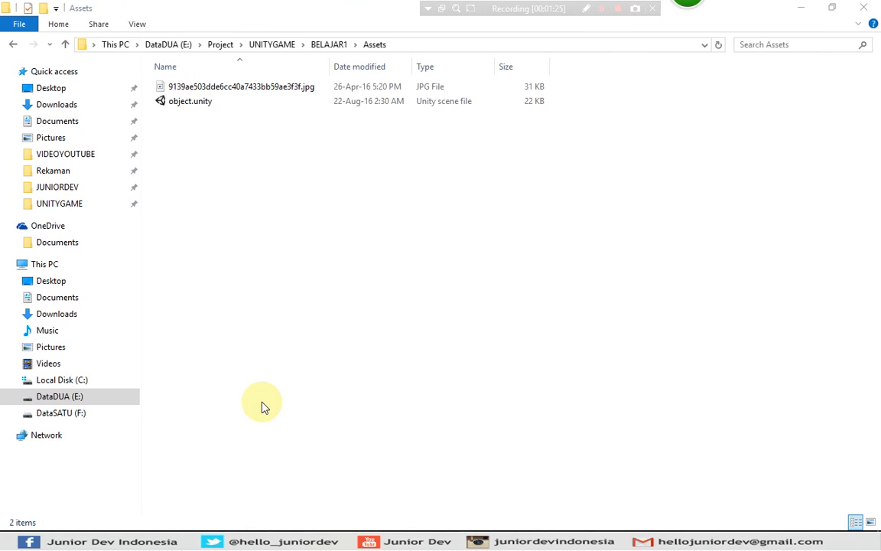
# Step: Inspect the BELAJAR1 project's Assets folder in File Explorer, showing its files as large thumbnails
pyautogui.click(352, 225)
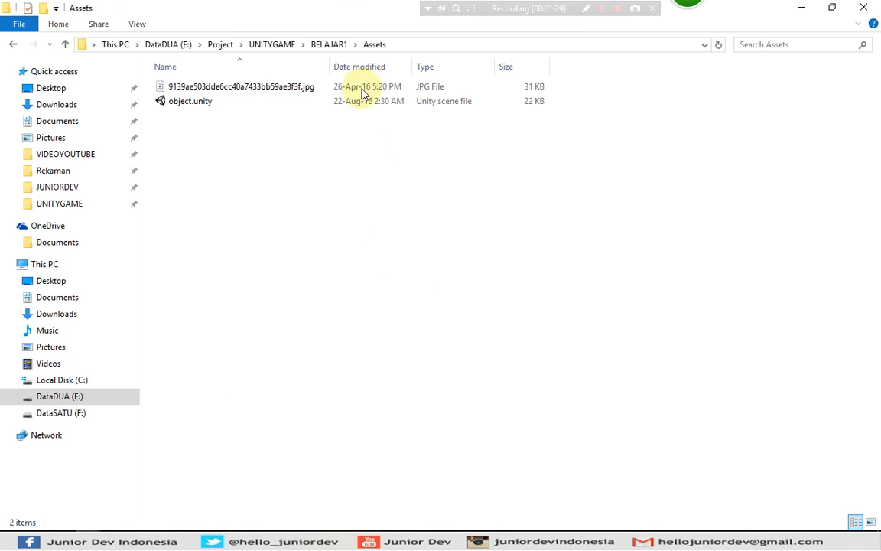
pyautogui.click(338, 46)
pyautogui.doubleClick(209, 88)
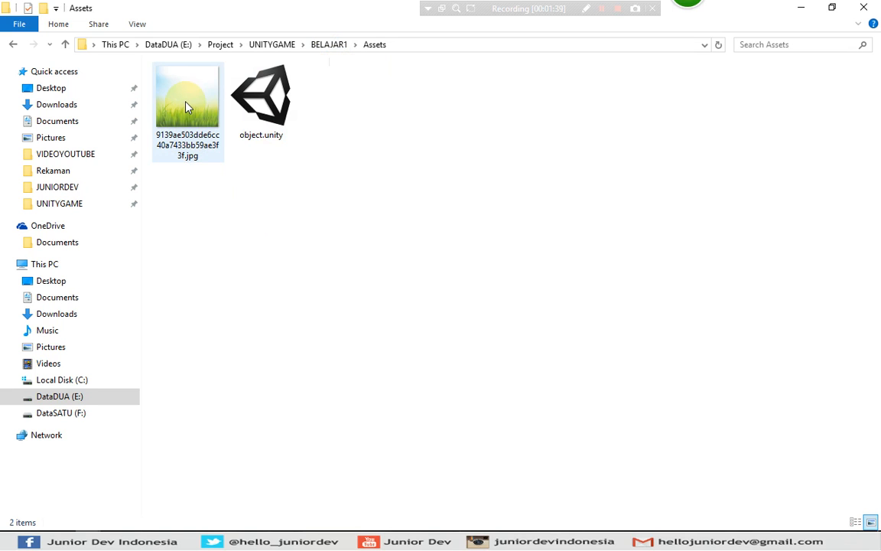
pyautogui.click(205, 189)
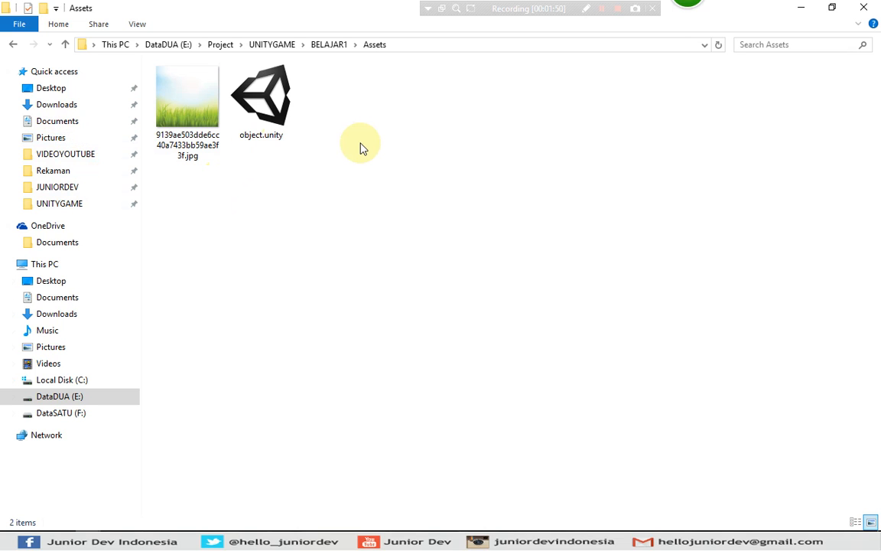
# Step: Copy the align-left, hand-finger, movie and SLR-camera PNG icons from the Pictures bg folder into the BELAJAR1 Assets folder
pyautogui.press('ctrl+super+Right')
pyautogui.click(565, 243)
pyautogui.moveTo(580, 174); pyautogui.dragTo(263, 101)
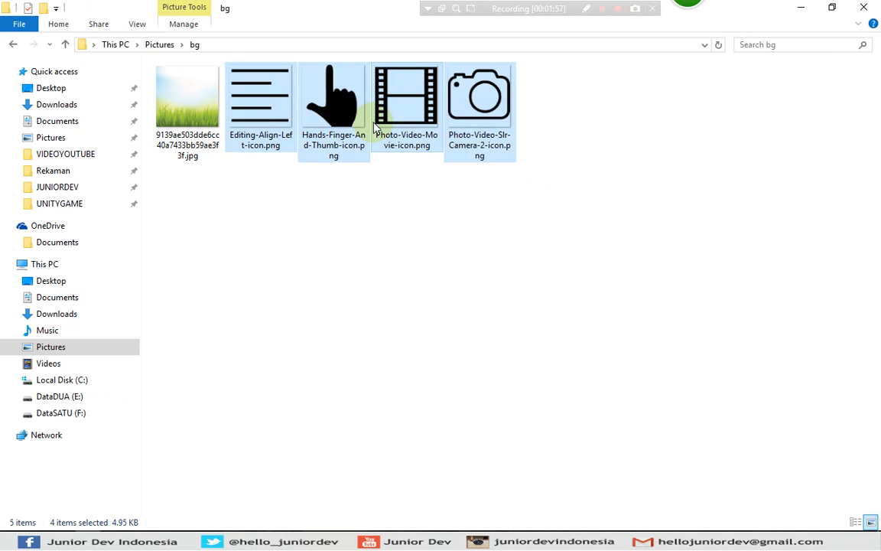
pyautogui.press('ctrl+super+Left')
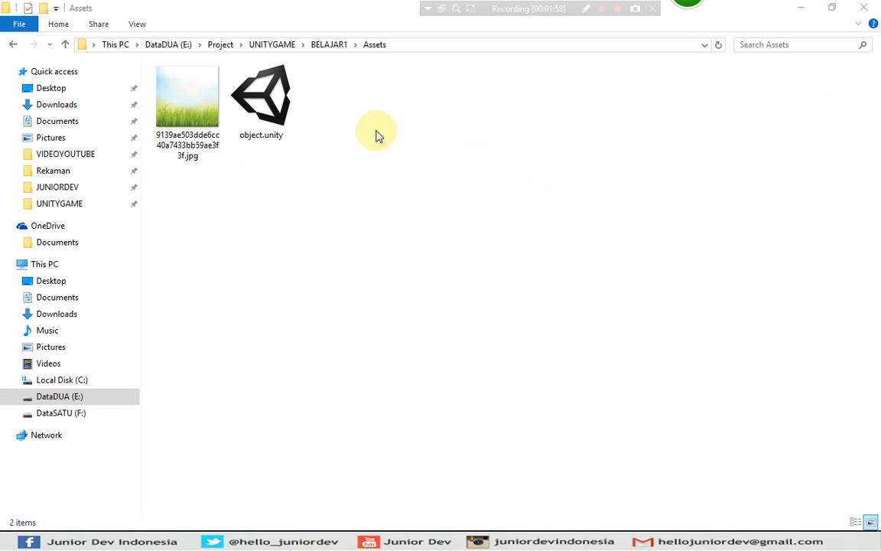
pyautogui.rightClick(374, 94)
pyautogui.click(413, 191)
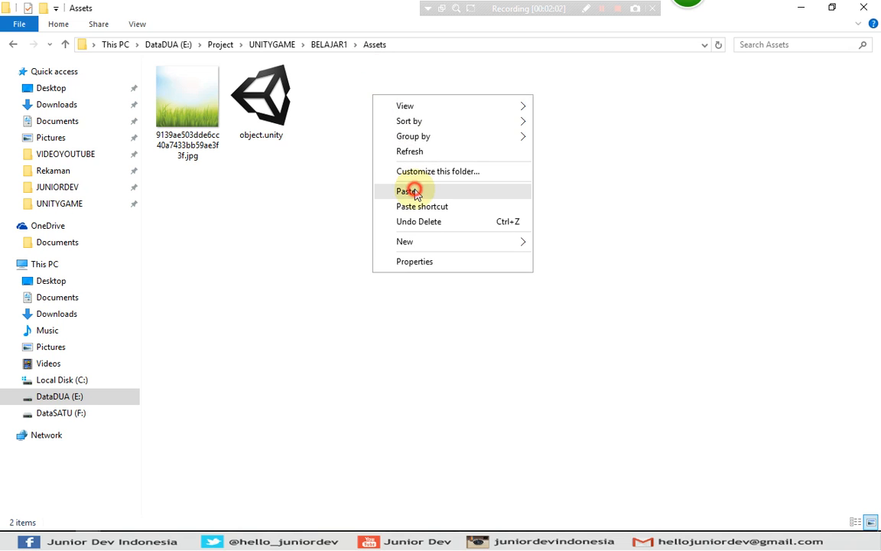
pyautogui.click(380, 237)
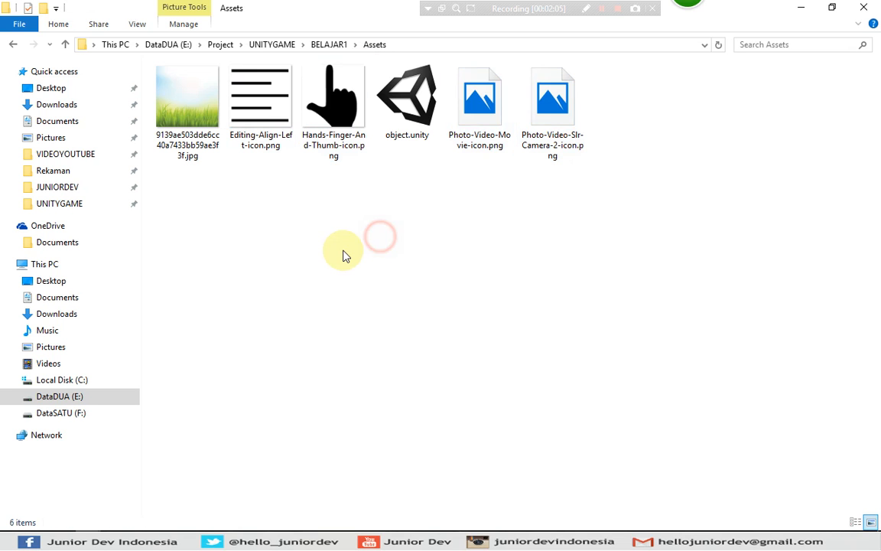
pyautogui.click(344, 251)
# Step: Switch back to Unity and examine the previews and import settings of the four copied icon textures
pyautogui.press('ctrl+super+Left')
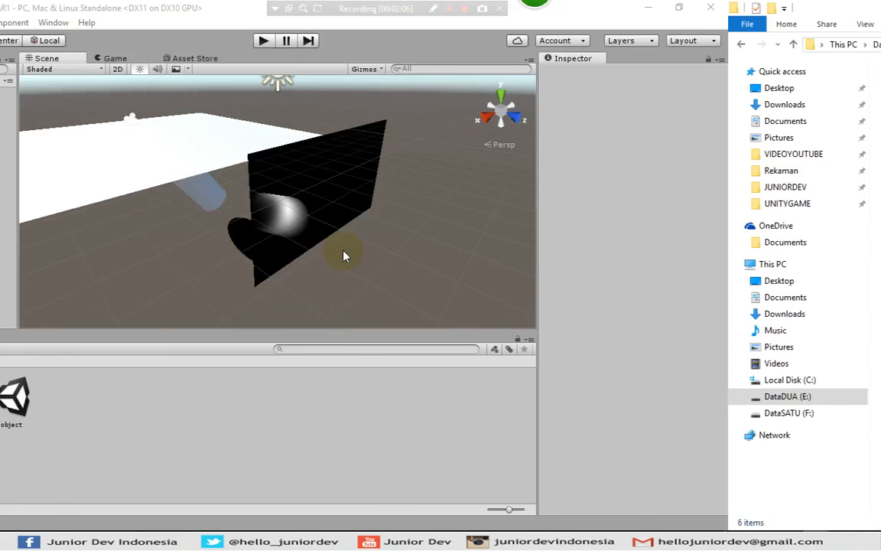
pyautogui.click(306, 374)
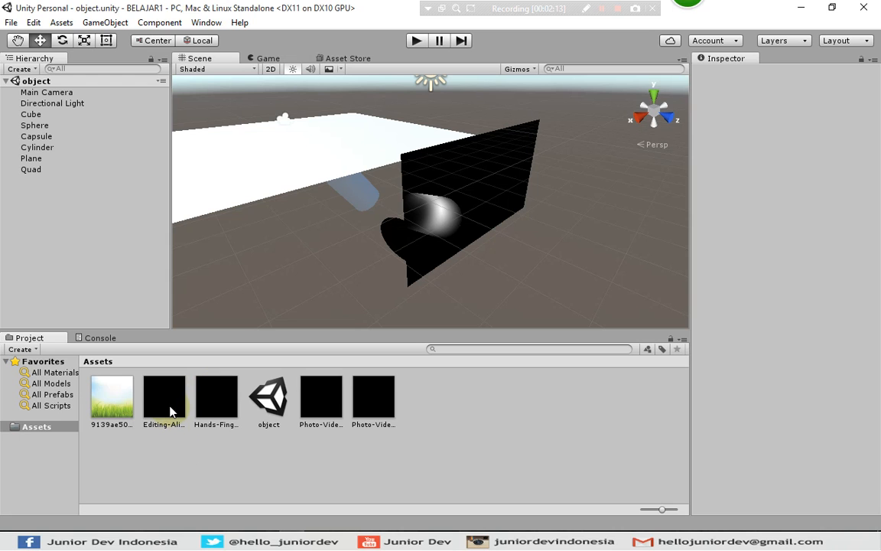
pyautogui.click(439, 406)
pyautogui.click(166, 397)
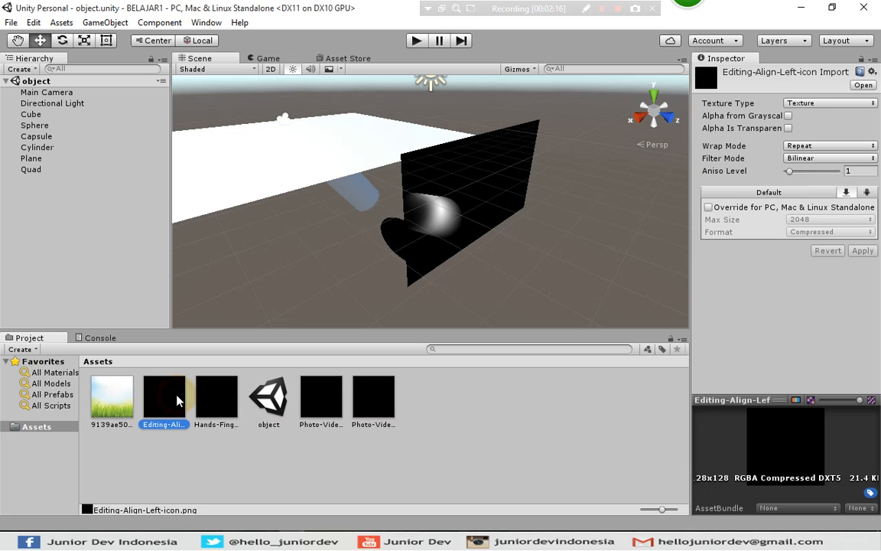
pyautogui.click(217, 399)
pyautogui.click(317, 399)
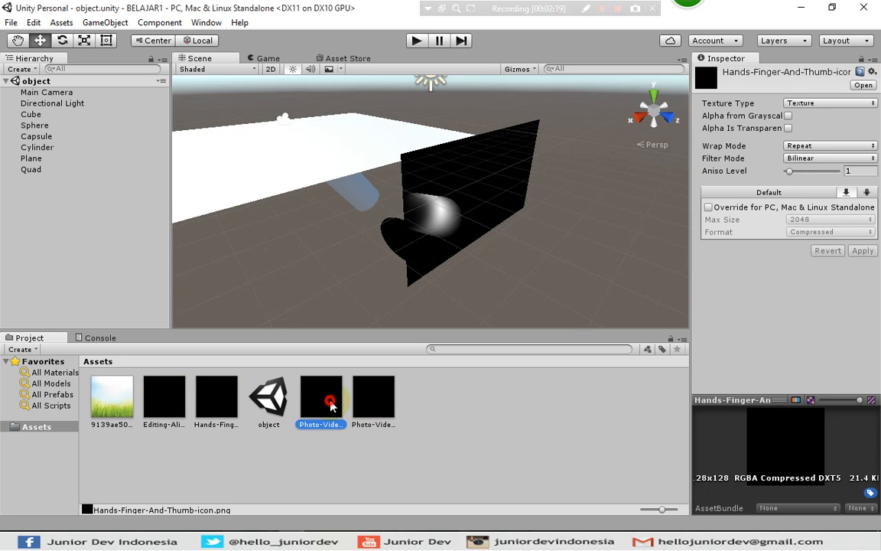
pyautogui.click(373, 407)
pyautogui.click(155, 404)
pyautogui.click(171, 455)
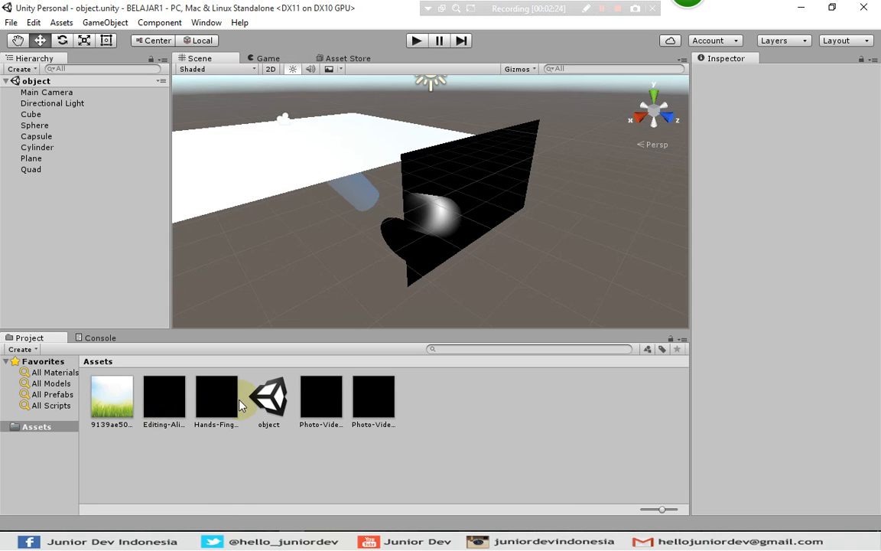
pyautogui.click(170, 406)
pyautogui.click(217, 403)
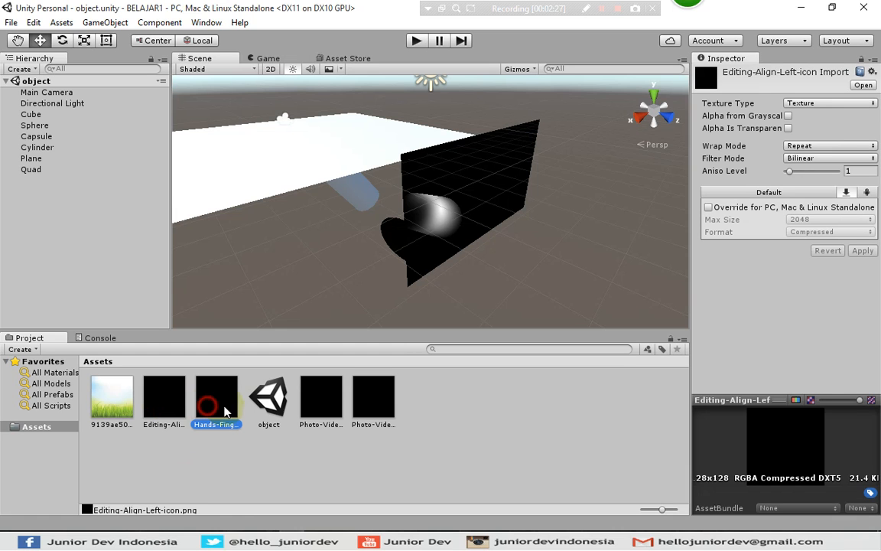
pyautogui.click(316, 399)
pyautogui.click(372, 408)
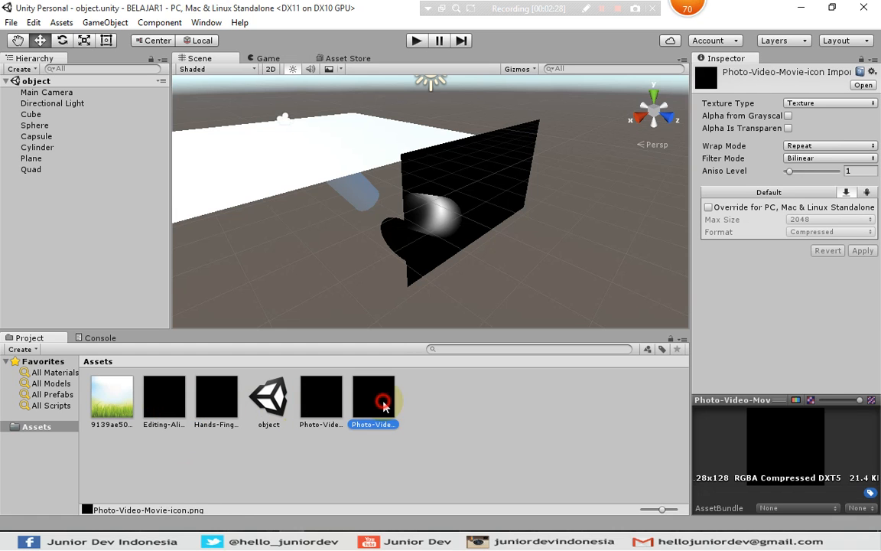
pyautogui.click(323, 404)
pyautogui.click(170, 410)
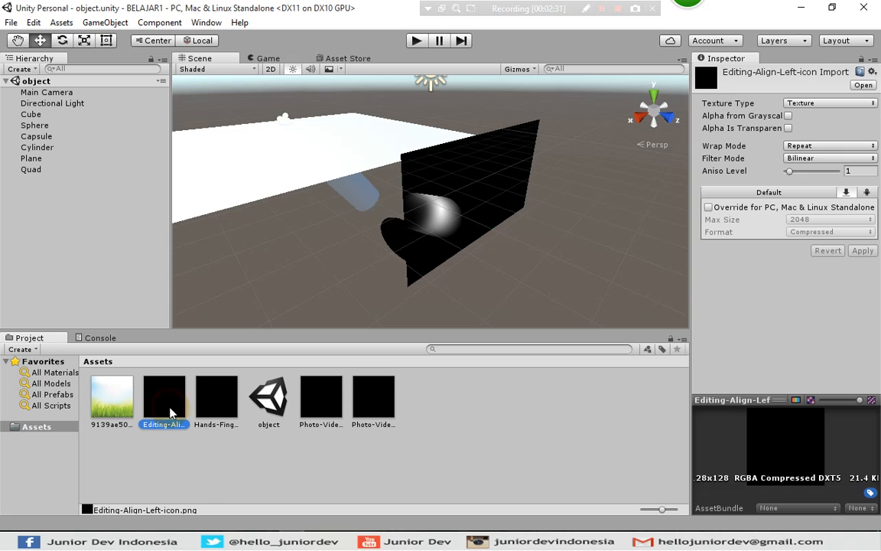
pyautogui.click(225, 409)
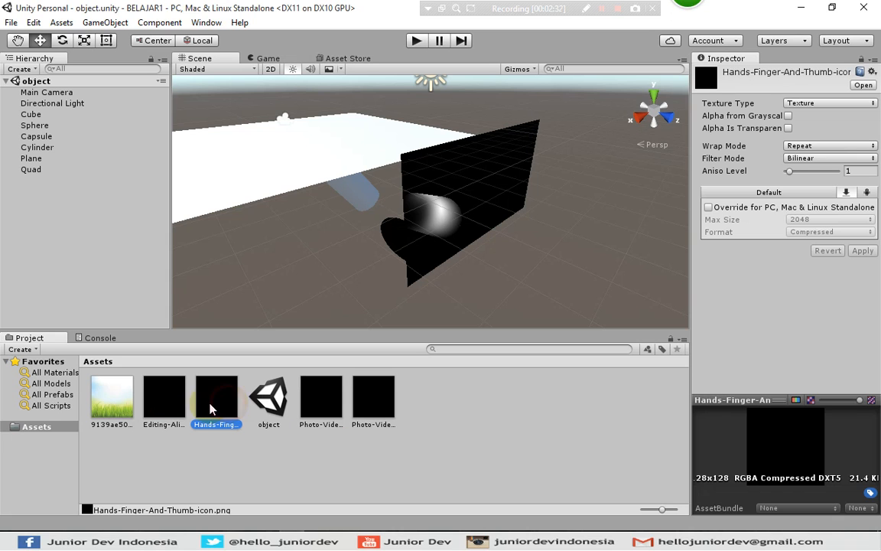
pyautogui.click(166, 407)
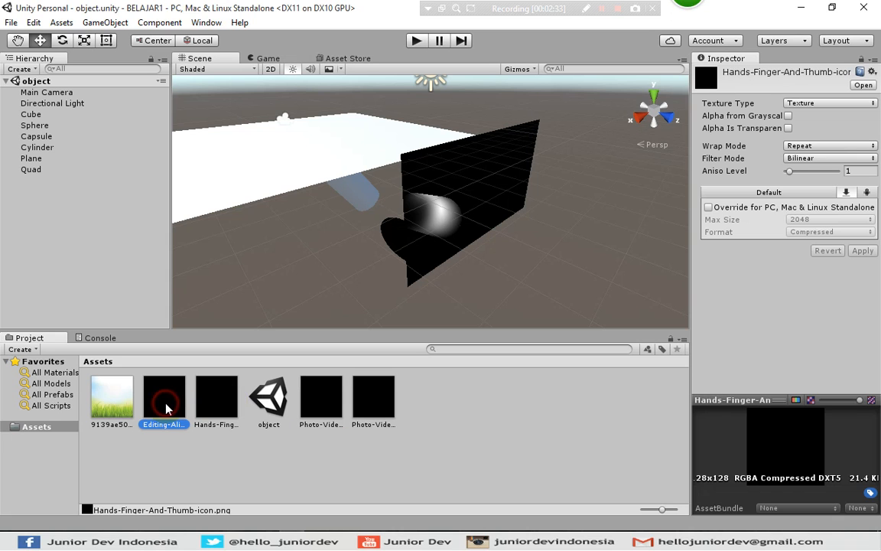
pyautogui.click(213, 404)
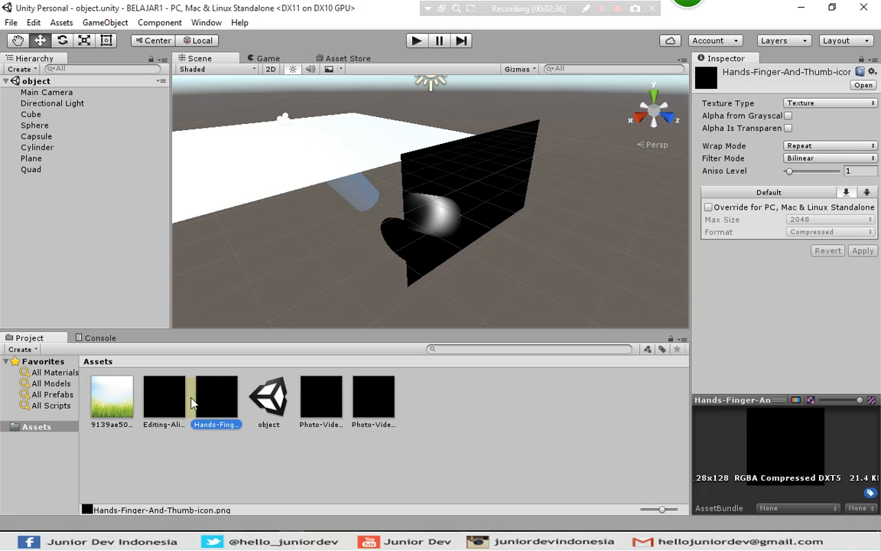
pyautogui.click(174, 399)
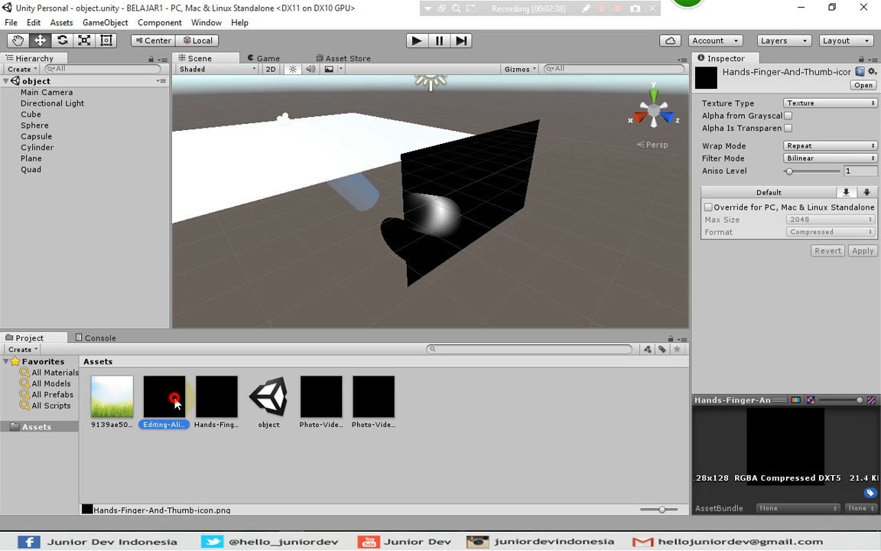
pyautogui.click(221, 403)
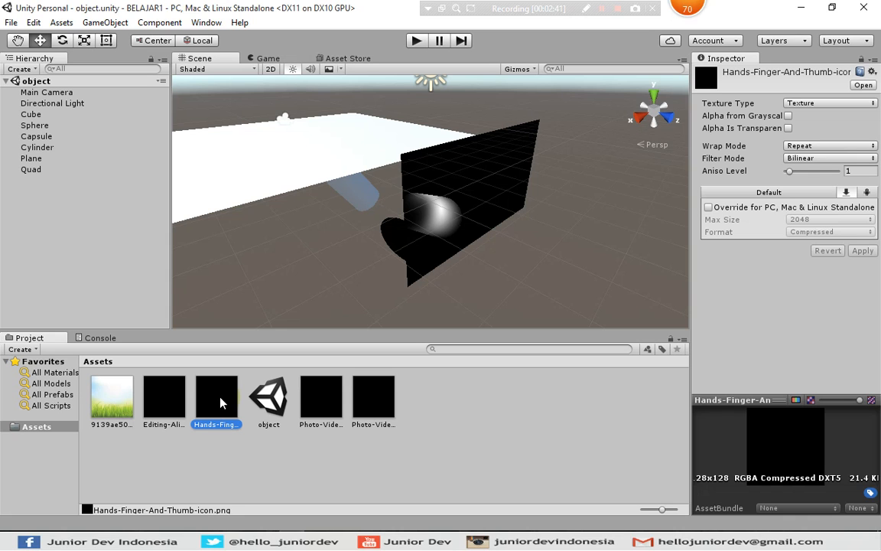
pyautogui.click(318, 398)
pyautogui.click(368, 396)
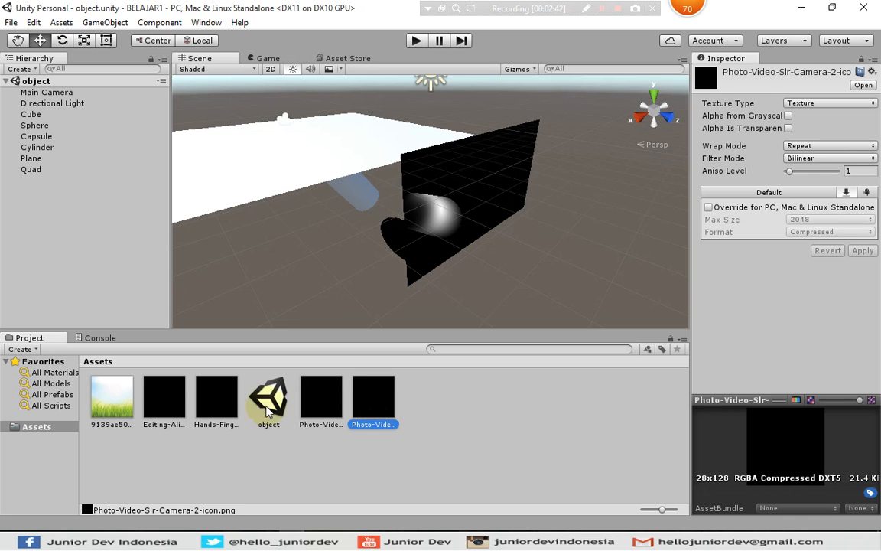
pyautogui.click(172, 394)
pyautogui.click(465, 395)
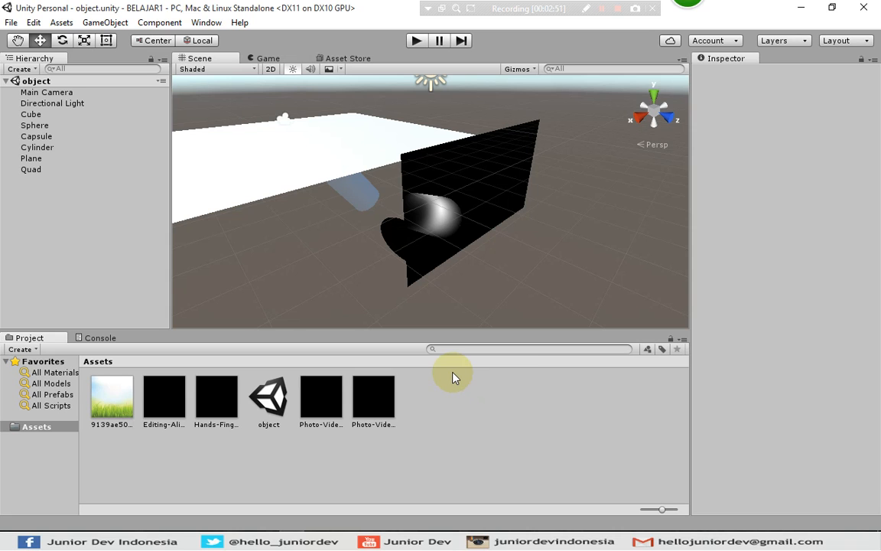
# Step: Delete the Editing-Align-Left-icon and Hands-Finger-And-Thumb-icon textures from the project's Assets folder
pyautogui.click(163, 402)
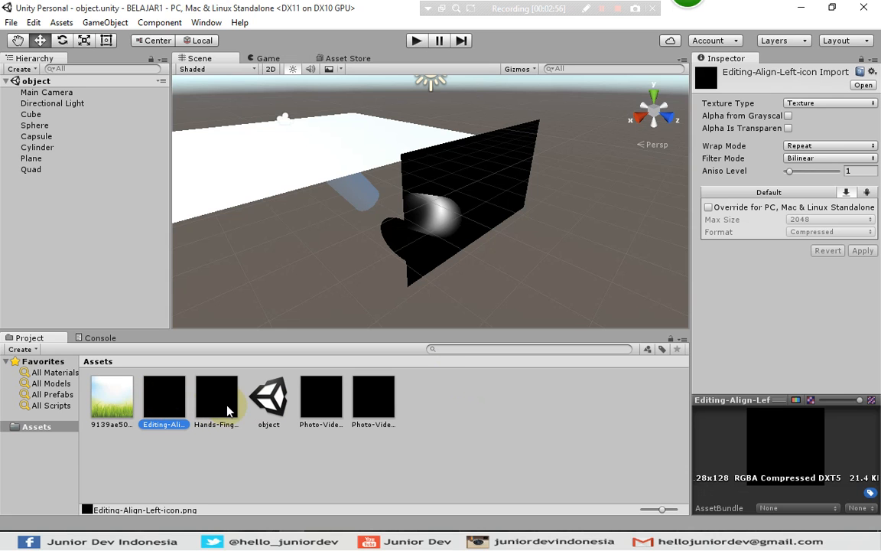
pyautogui.keyDown('ctrl'); pyautogui.click(215, 405); pyautogui.keyUp('ctrl')
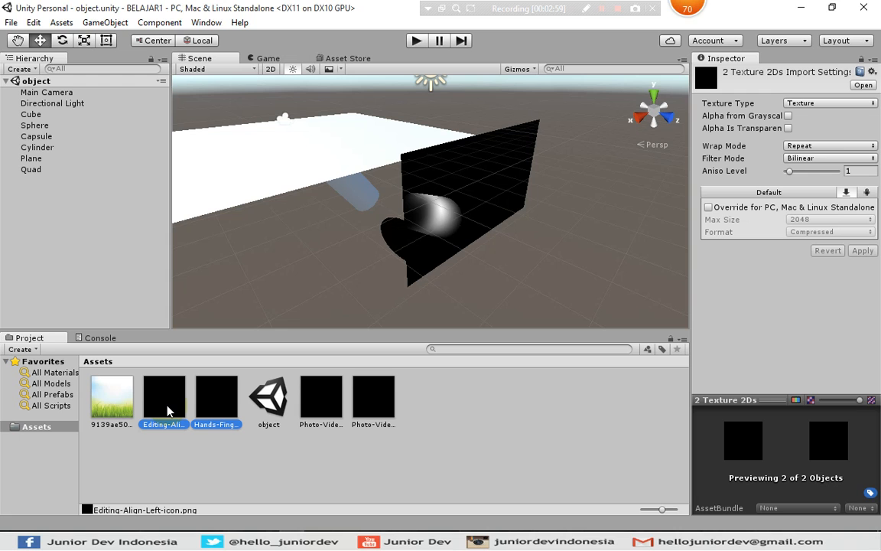
pyautogui.press('Delete')
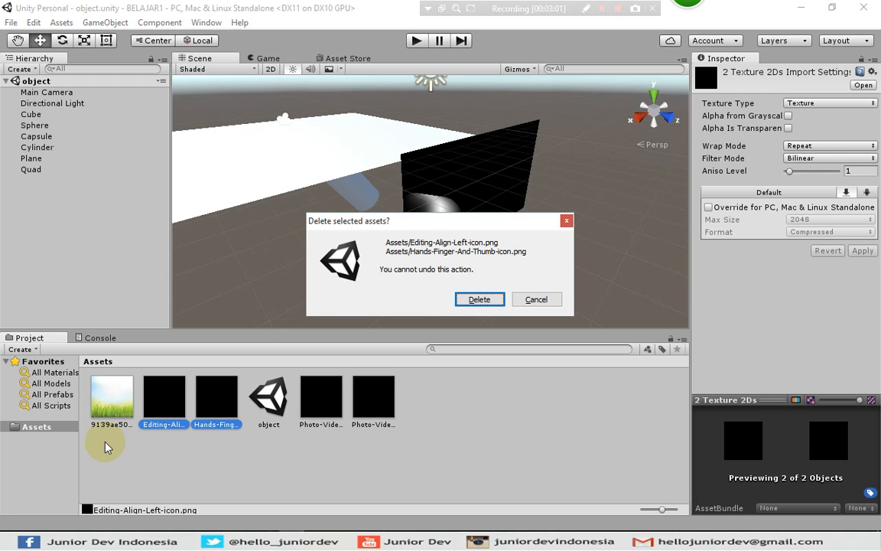
pyautogui.click(479, 299)
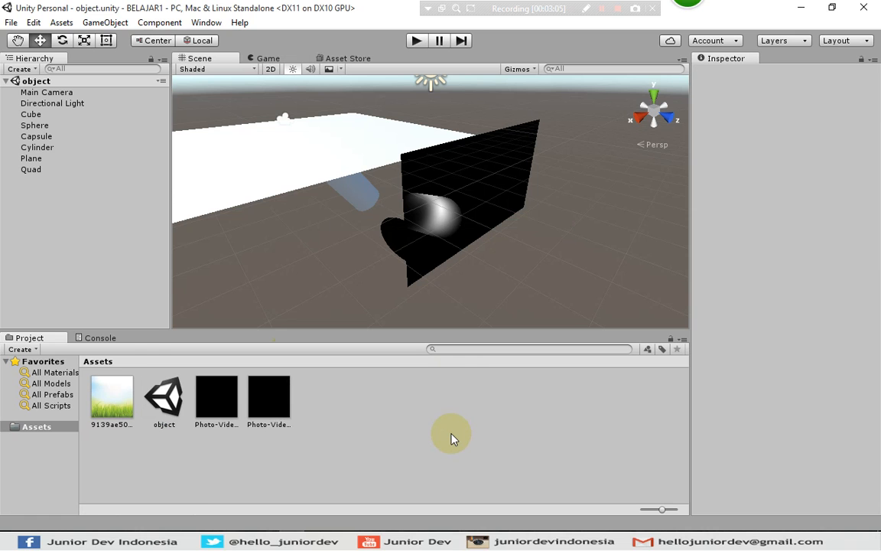
# Step: Switch to File Explorer and check which files remain in the BELAJAR1 Assets folder
pyautogui.press('ctrl+super+Right')
pyautogui.click(442, 346)
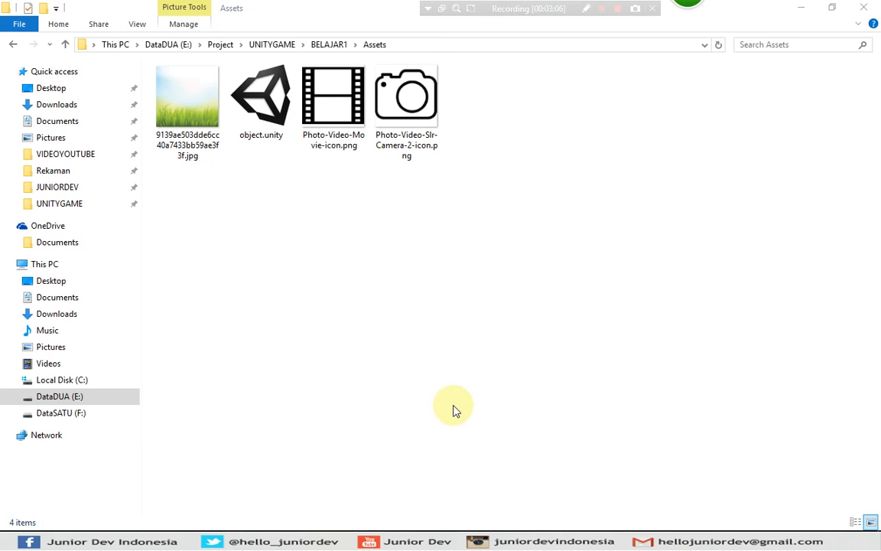
pyautogui.click(440, 286)
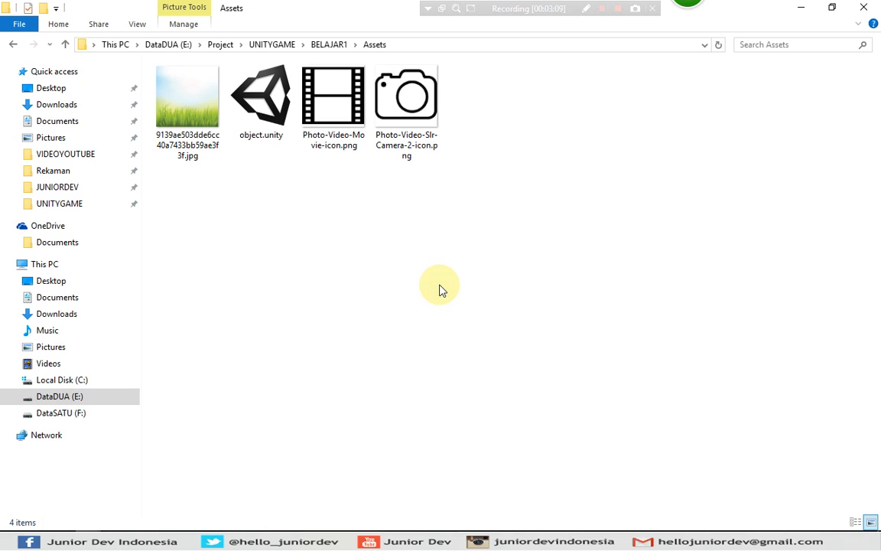
# Step: Switch back to Unity and delete the Photo-Video-Slr-Camera-2-icon and Photo-Video-Movie-icon textures from the Assets folder
pyautogui.press('ctrl+super+Left')
pyautogui.click(244, 396)
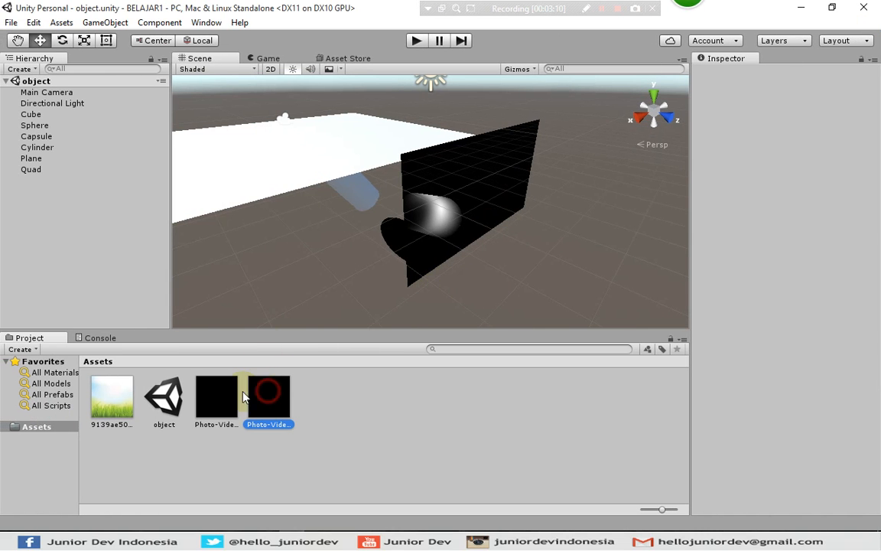
pyautogui.keyDown('ctrl'); pyautogui.click(218, 396); pyautogui.keyUp('ctrl')
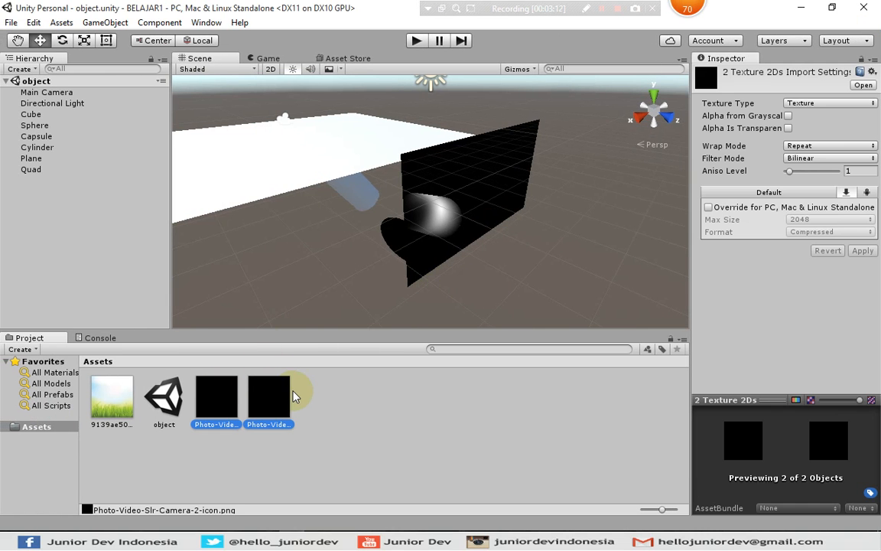
pyautogui.press('Delete')
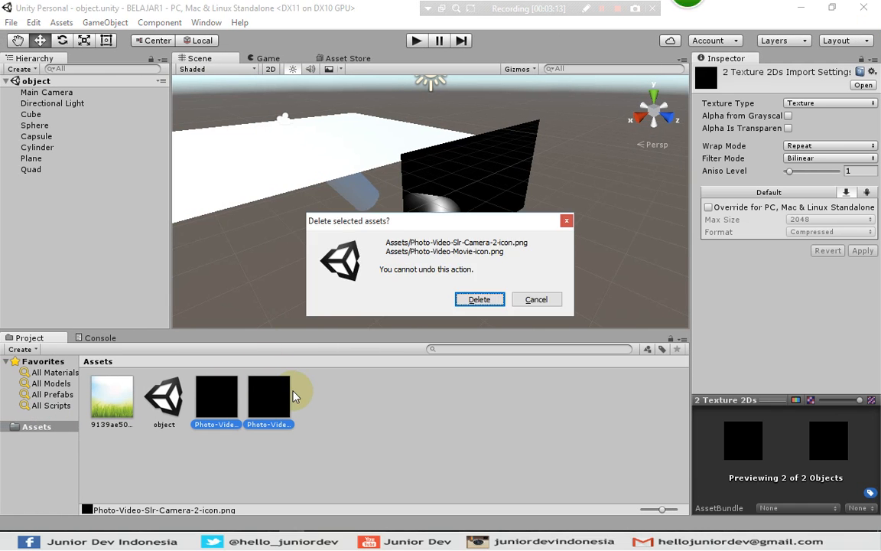
pyautogui.click(477, 299)
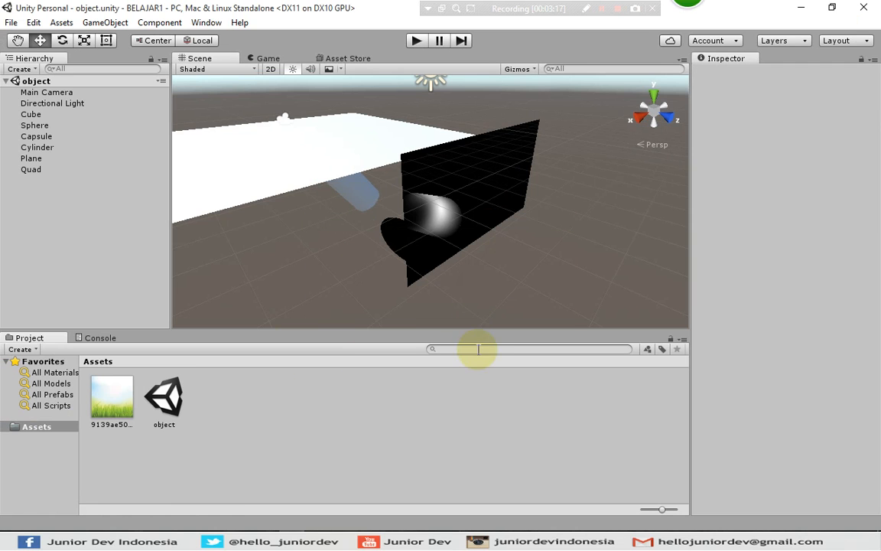
# Step: Switch to File Explorer and rename the grass background image in the Assets folder as pemandangan.jpg
pyautogui.hotkey('alt', 'Tab')
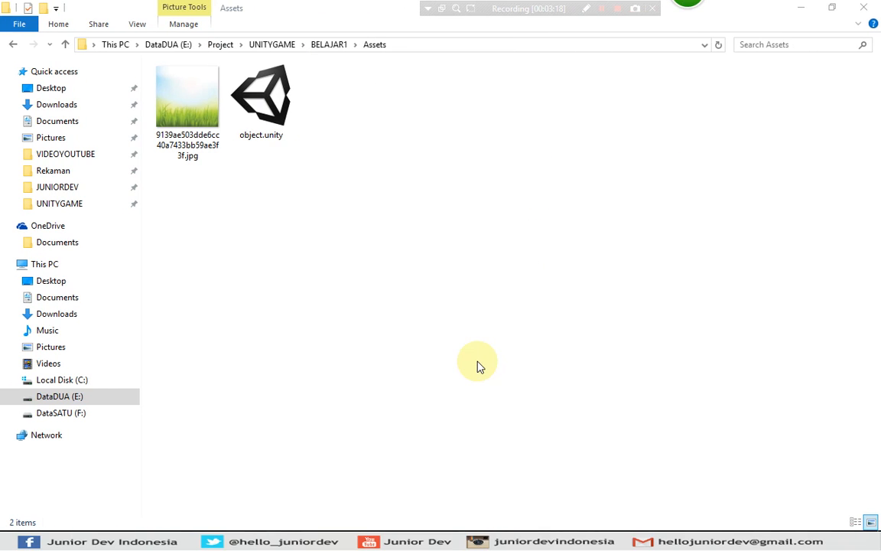
pyautogui.click(422, 210)
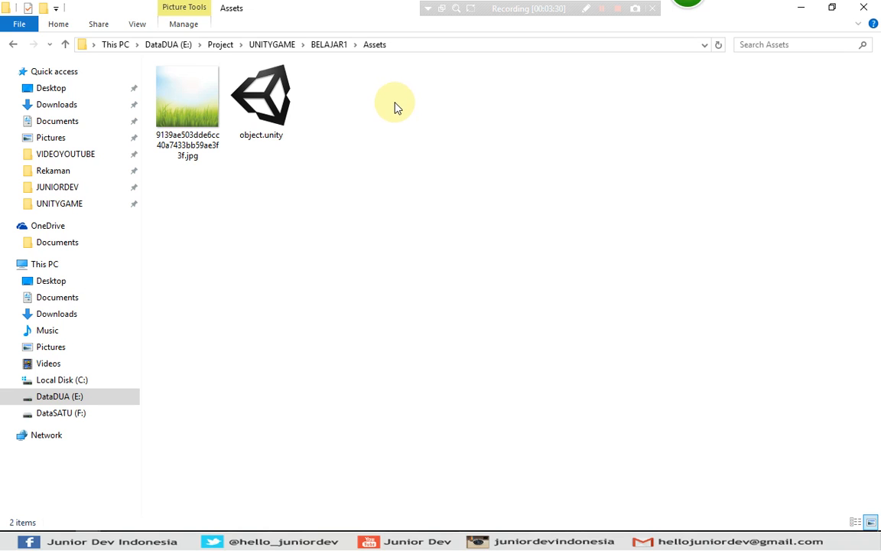
pyautogui.click(194, 156)
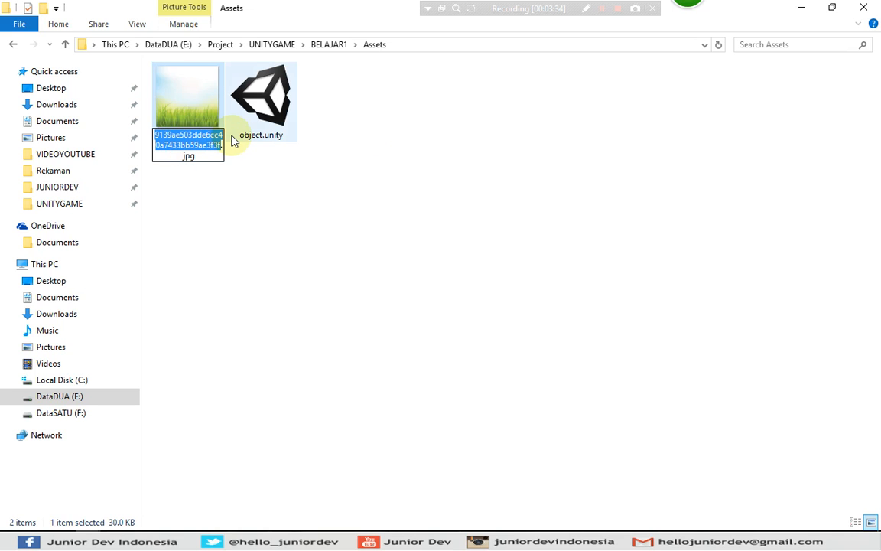
pyautogui.write('pemandangan')
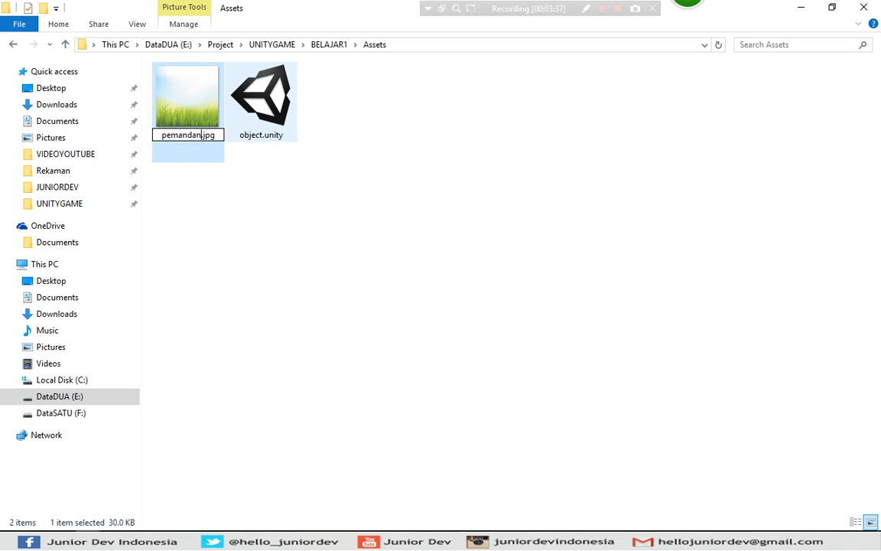
pyautogui.press('Return')
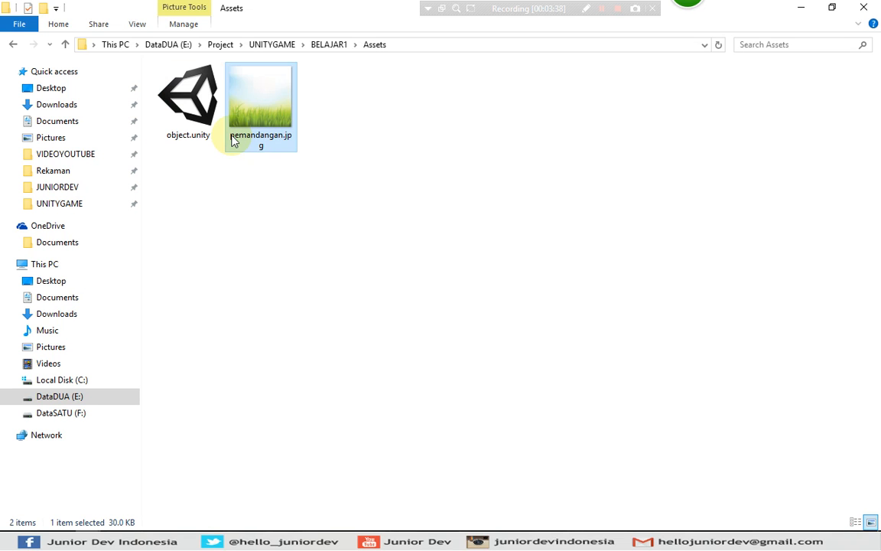
pyautogui.click(442, 282)
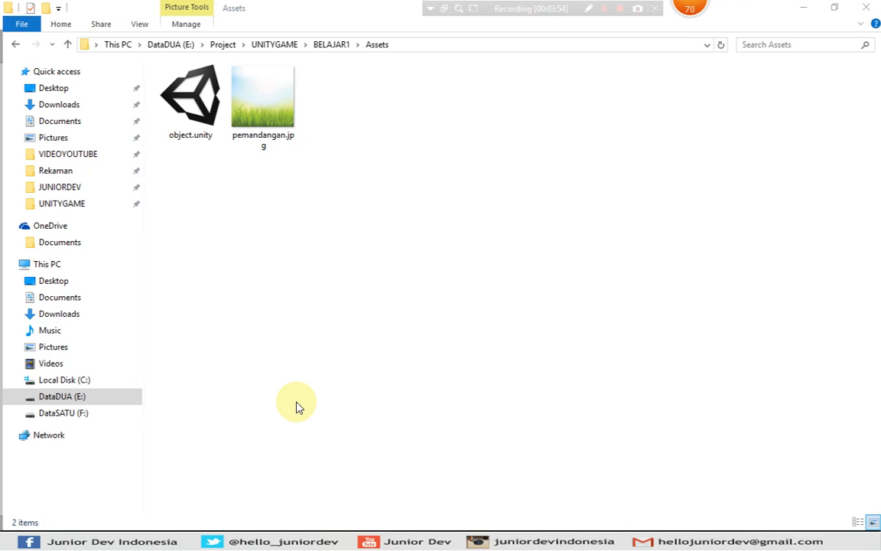
# Step: Create a folder named gambar inside the BELAJAR1 Assets folder and move pemandangan.jpg into it
pyautogui.click(392, 179)
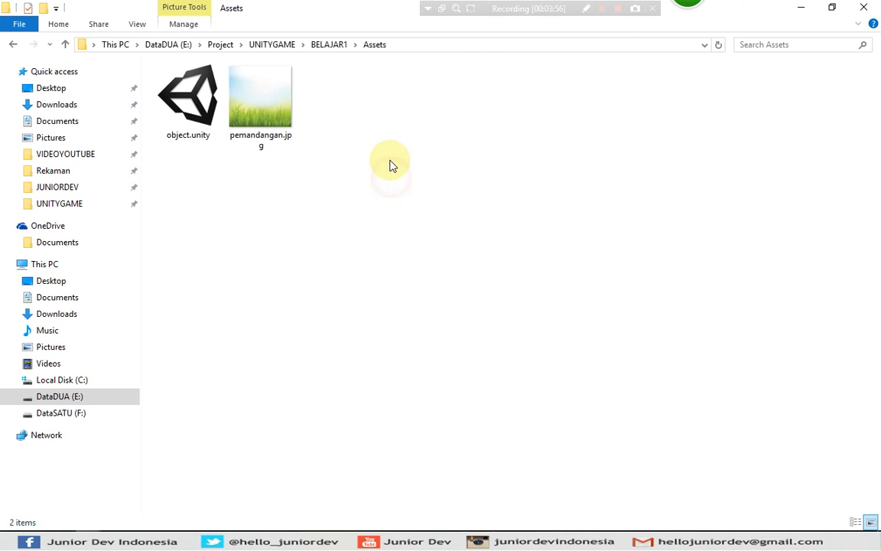
pyautogui.rightClick(358, 83)
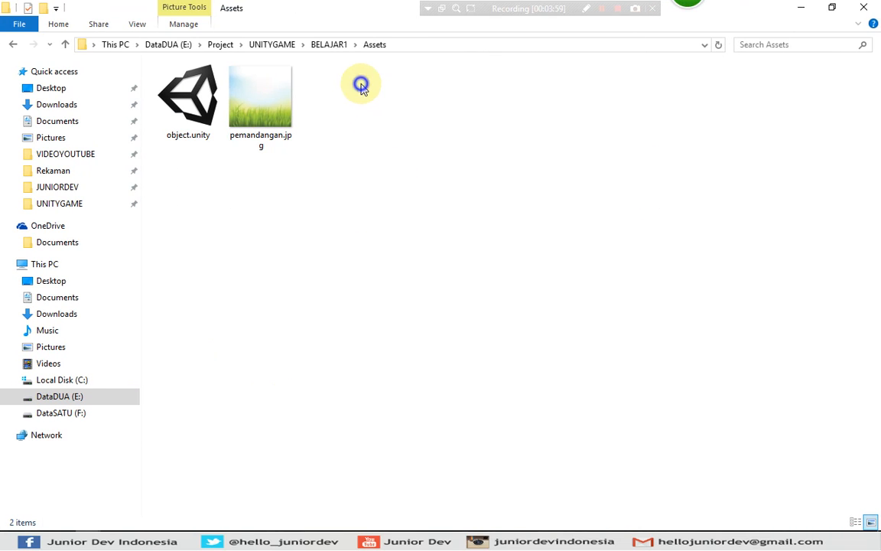
pyautogui.moveTo(456, 230)
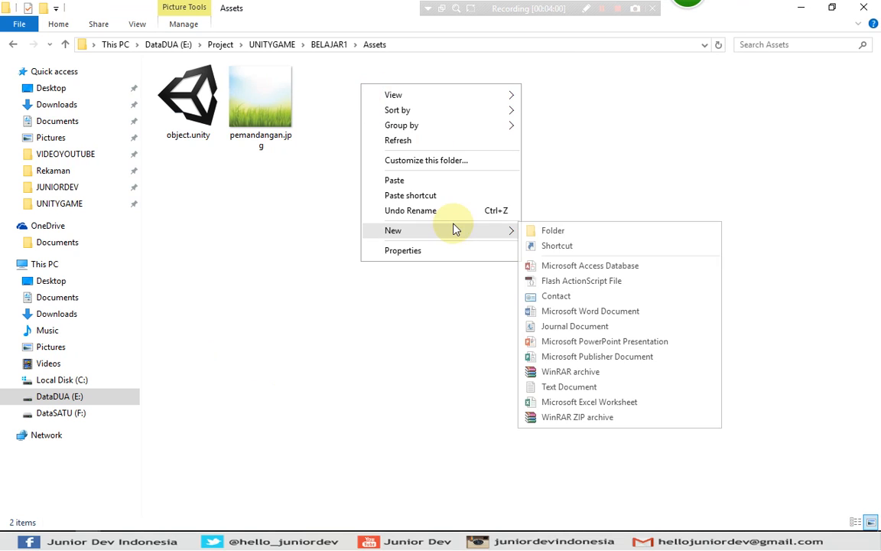
pyautogui.click(554, 231)
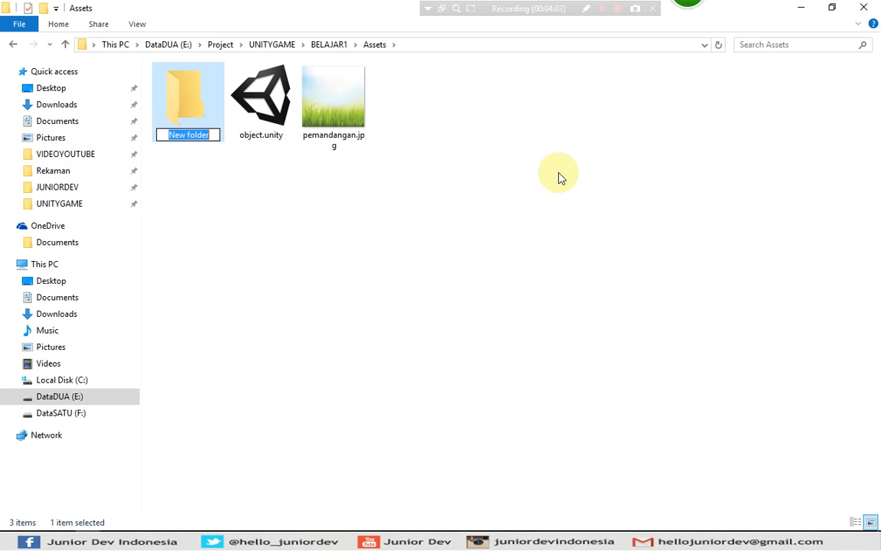
pyautogui.write('gambar')
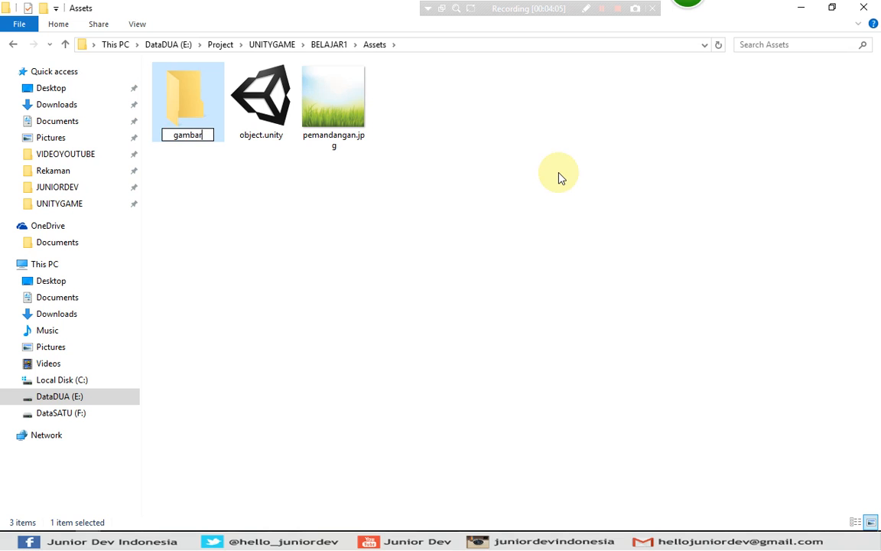
pyautogui.press('Return')
pyautogui.click(557, 158)
pyautogui.moveTo(366, 122); pyautogui.dragTo(191, 124)
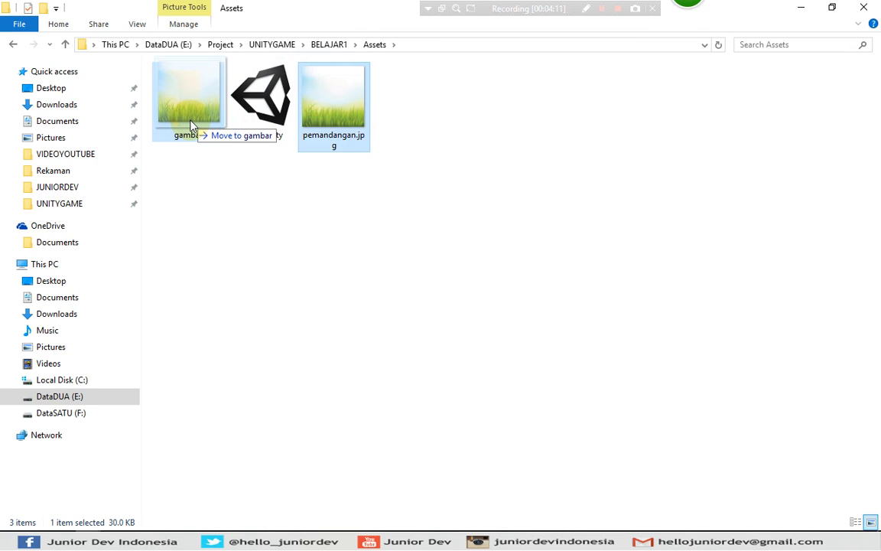
pyautogui.moveTo(191, 125); pyautogui.dragTo(191, 124)
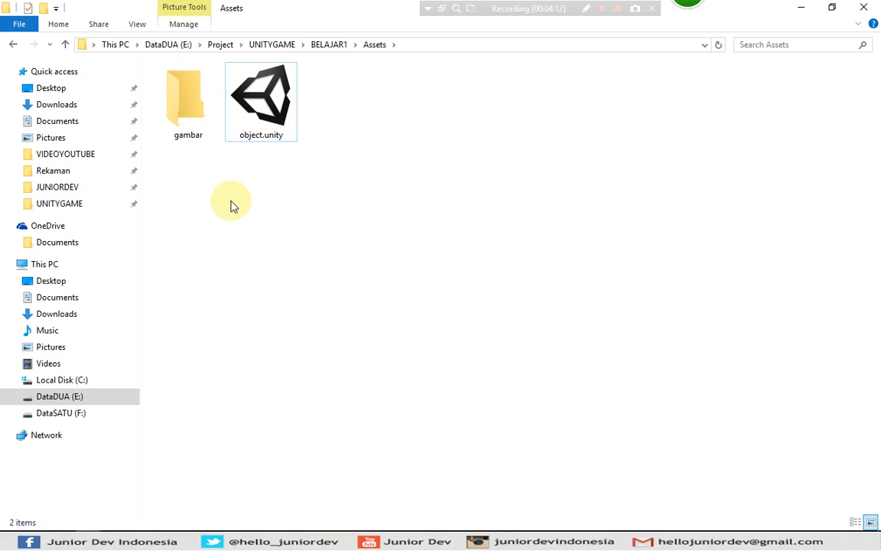
# Step: Switch back to Unity and open the gambar folder to inspect the pemandangan texture
pyautogui.hotkey('alt', 'Tab')
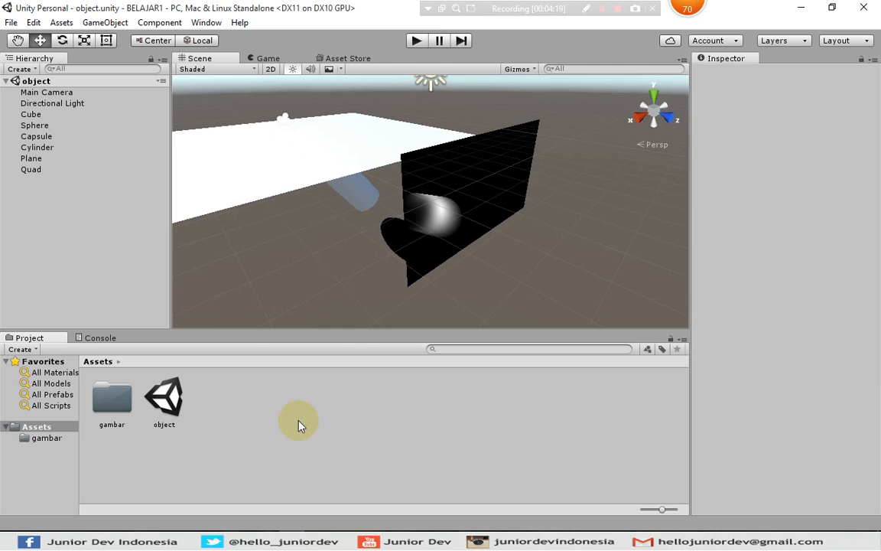
pyautogui.doubleClick(112, 402)
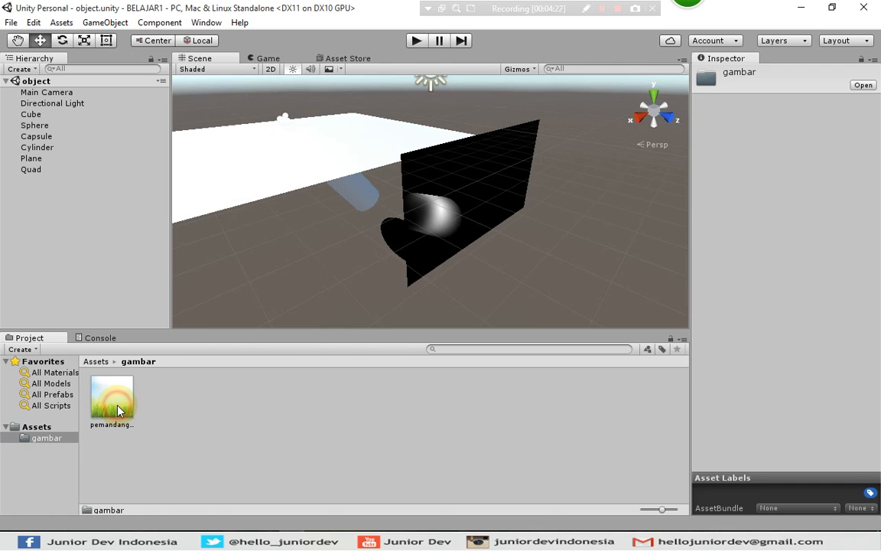
pyautogui.click(118, 406)
pyautogui.click(338, 402)
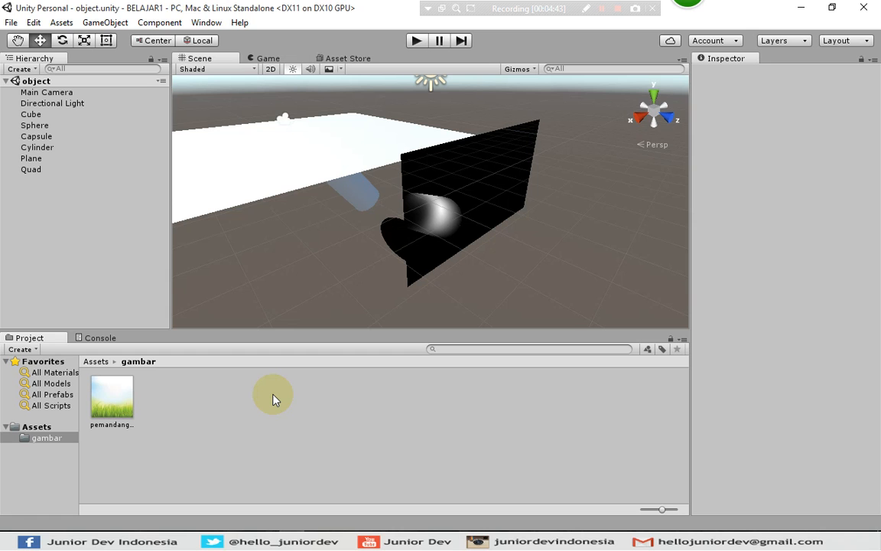
pyautogui.click(107, 22)
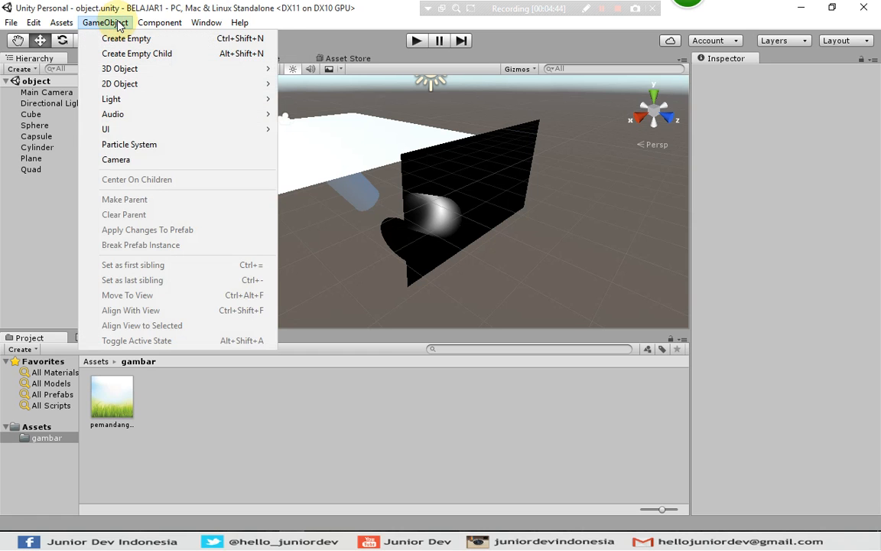
pyautogui.moveTo(62, 22)
pyautogui.moveTo(100, 139)
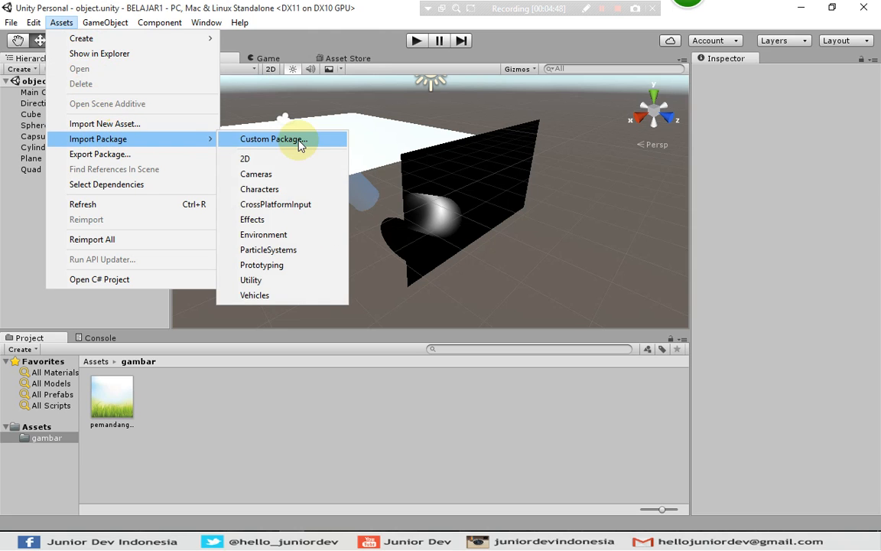
pyautogui.click(309, 8)
pyautogui.click(220, 386)
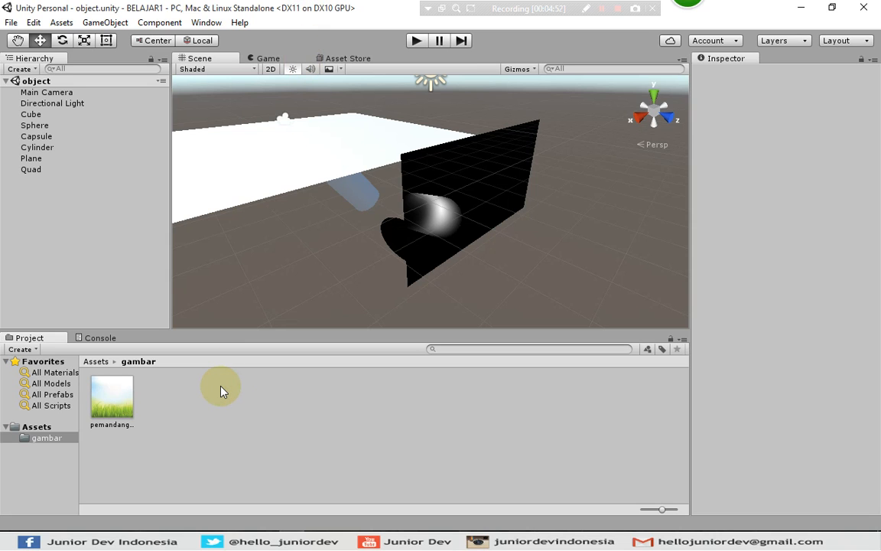